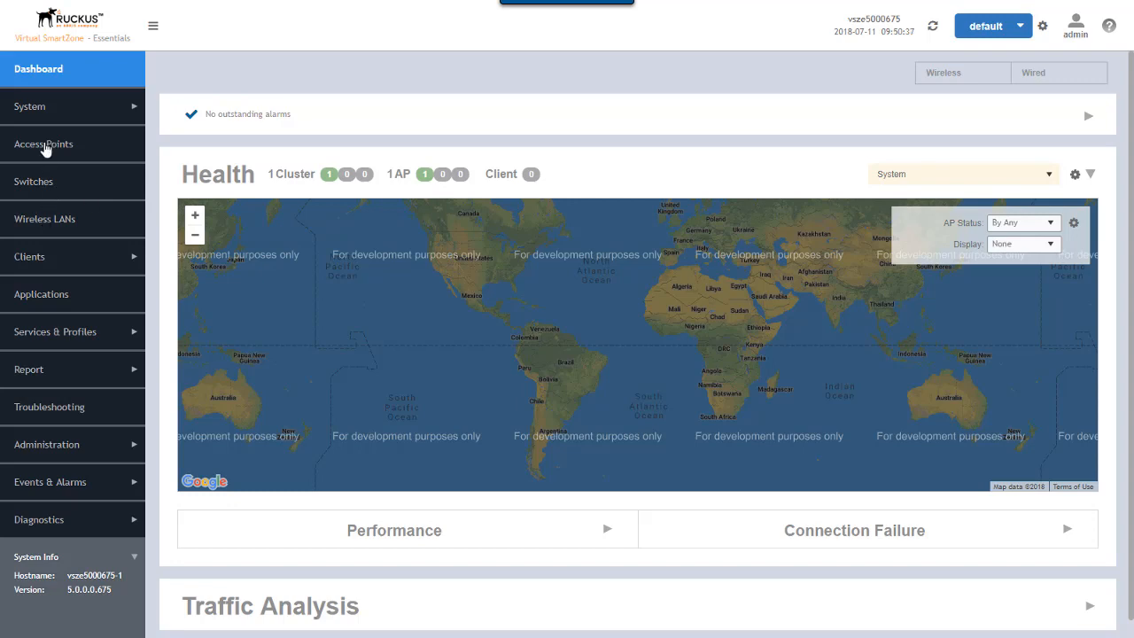
Enable mesh networking and Zero Touch Mesh in the configuration of the Ruckus_Lab_Zone wireless LAN zone.
left_click(48, 229)
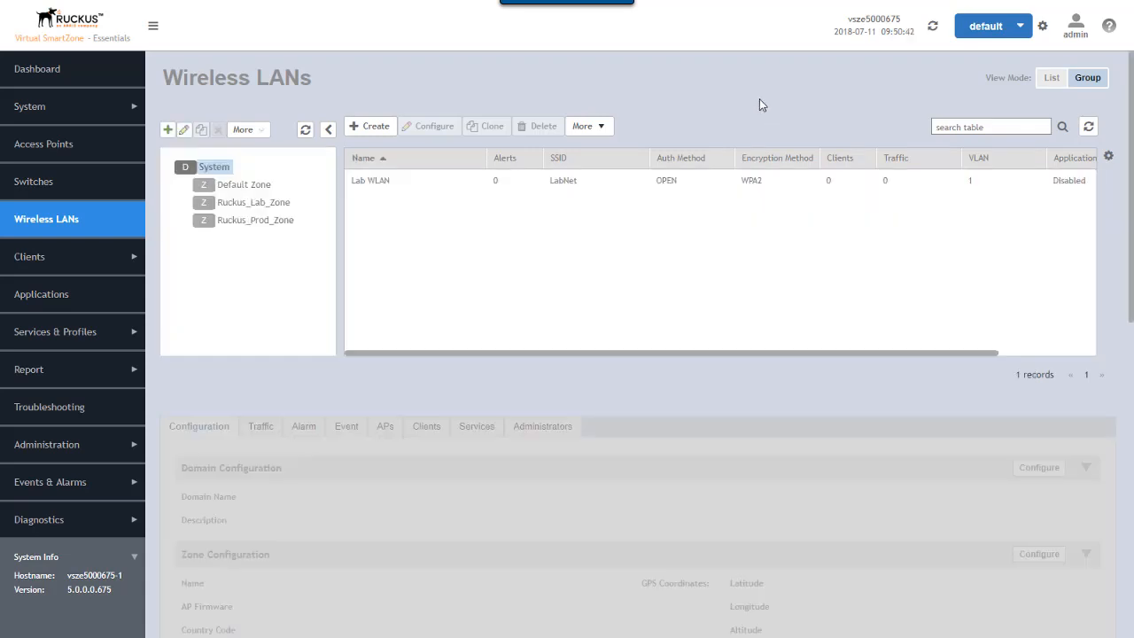
left_click(253, 208)
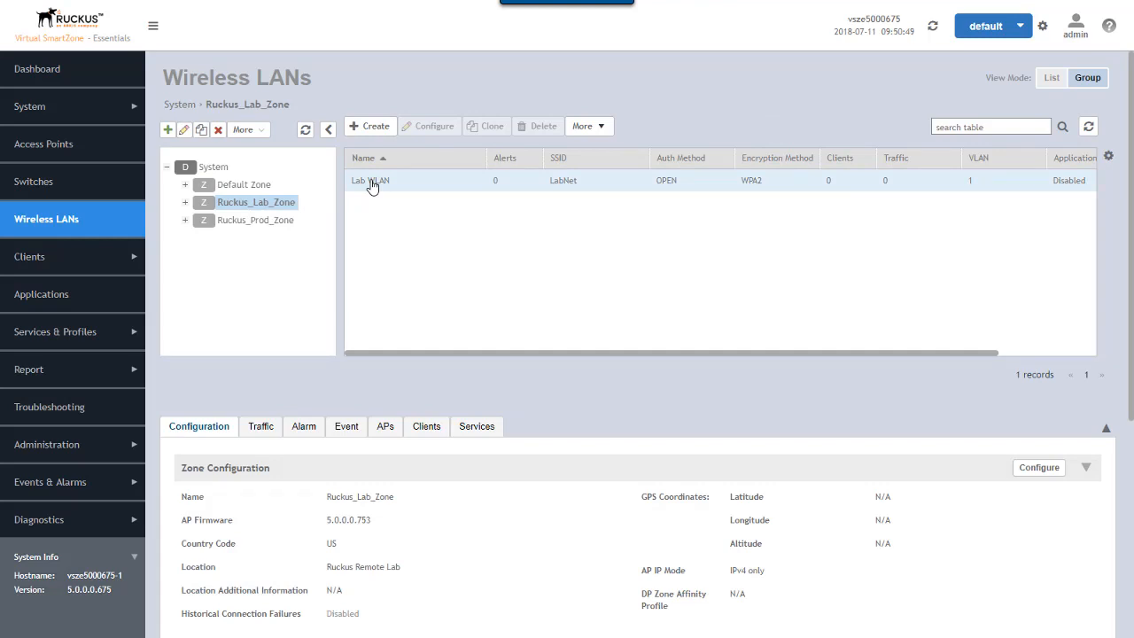
left_click(184, 133)
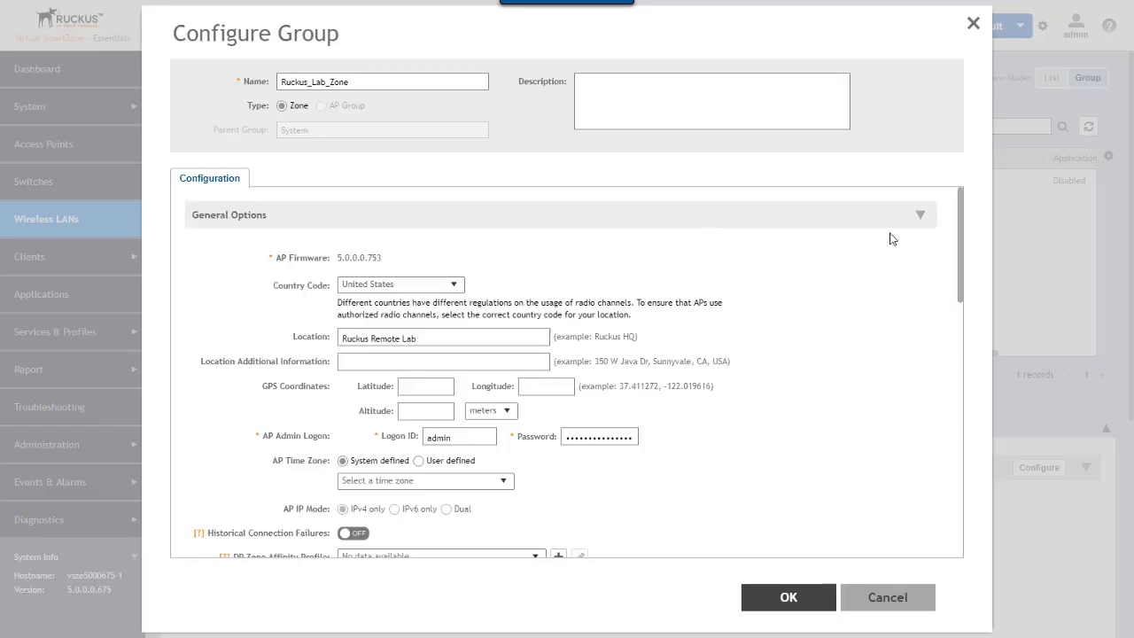
left_click(921, 218)
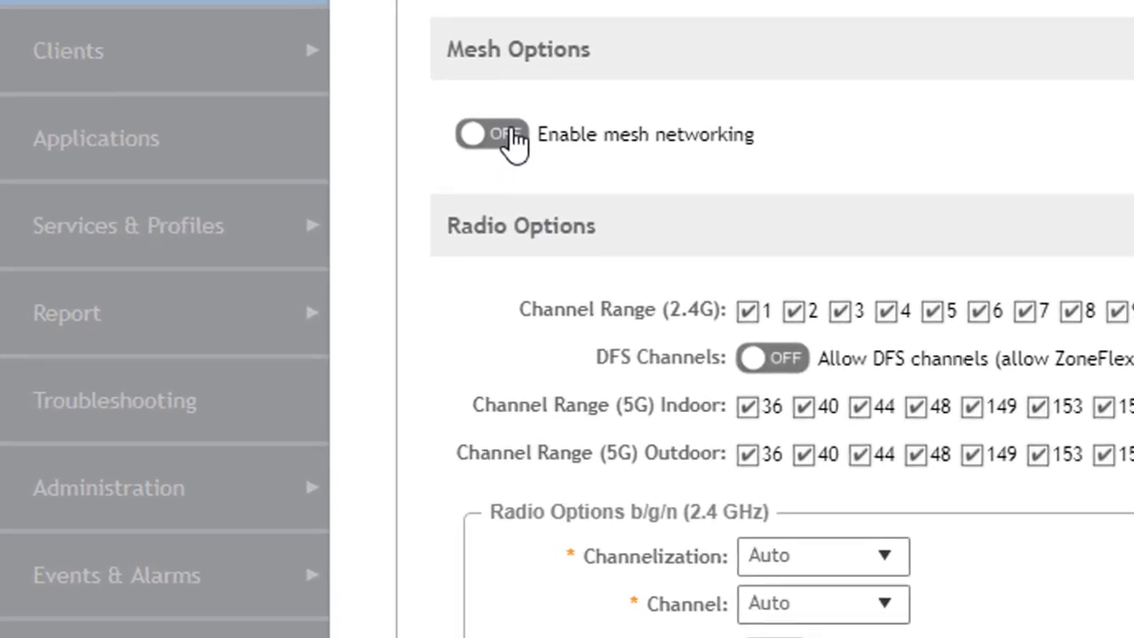
left_click(218, 294)
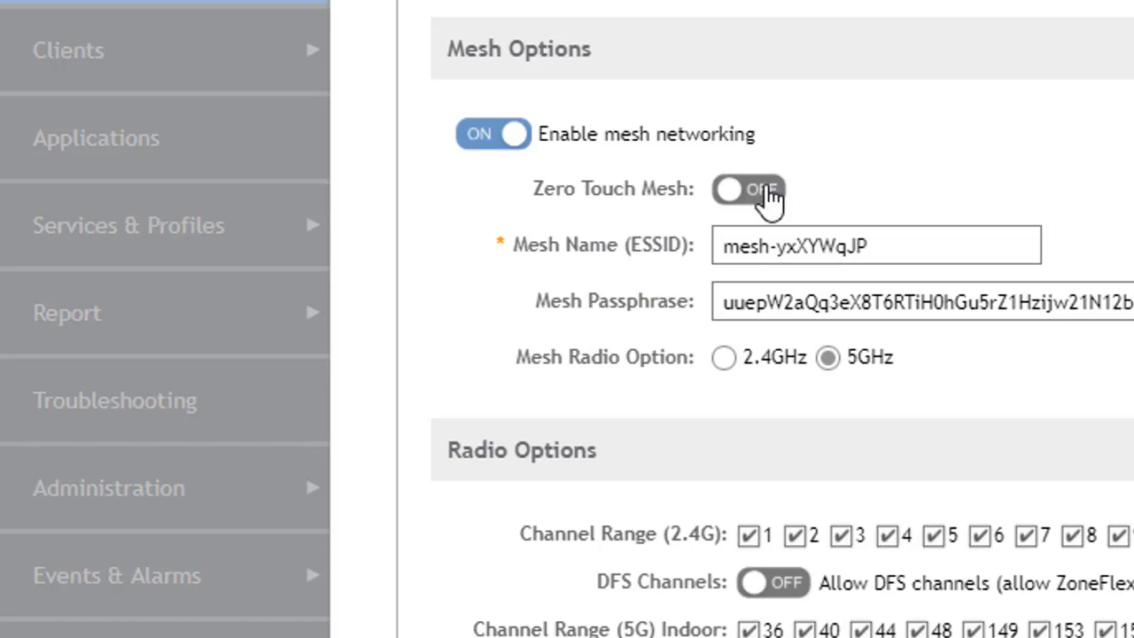
left_click(769, 201)
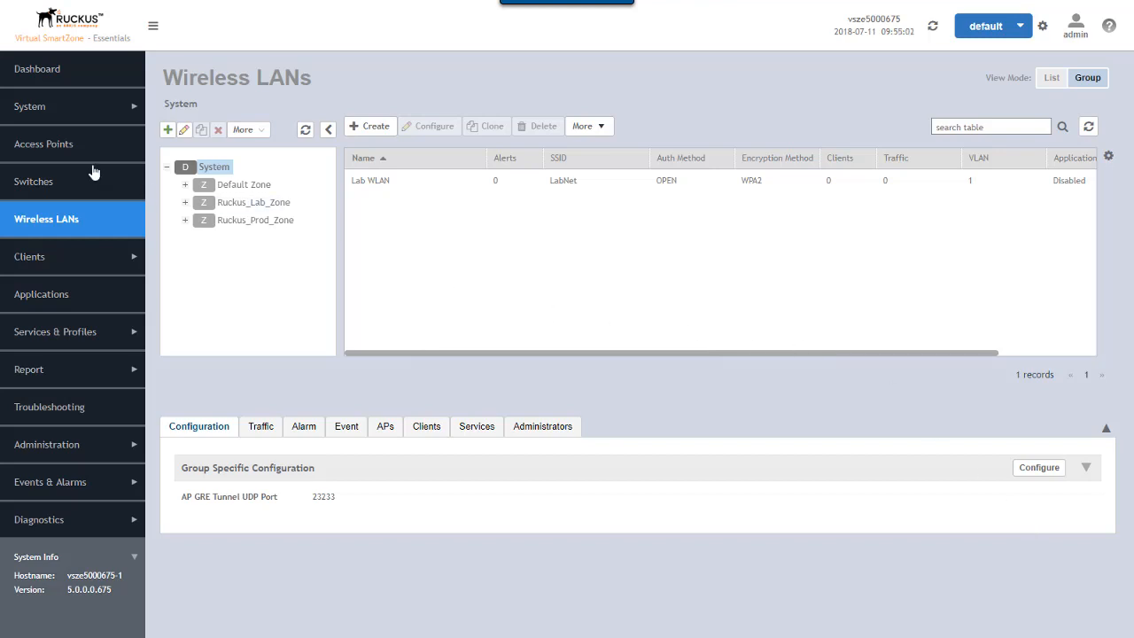
Review the system's access point events and the mesh options in the configuration of AP R510-1.
left_click(61, 146)
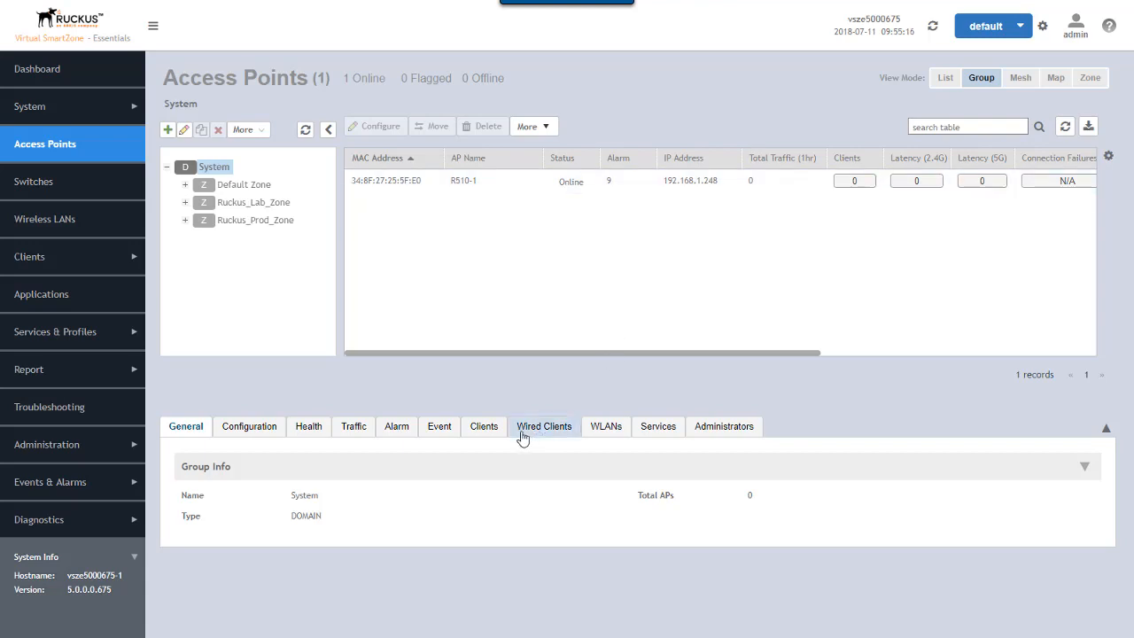
left_click(438, 427)
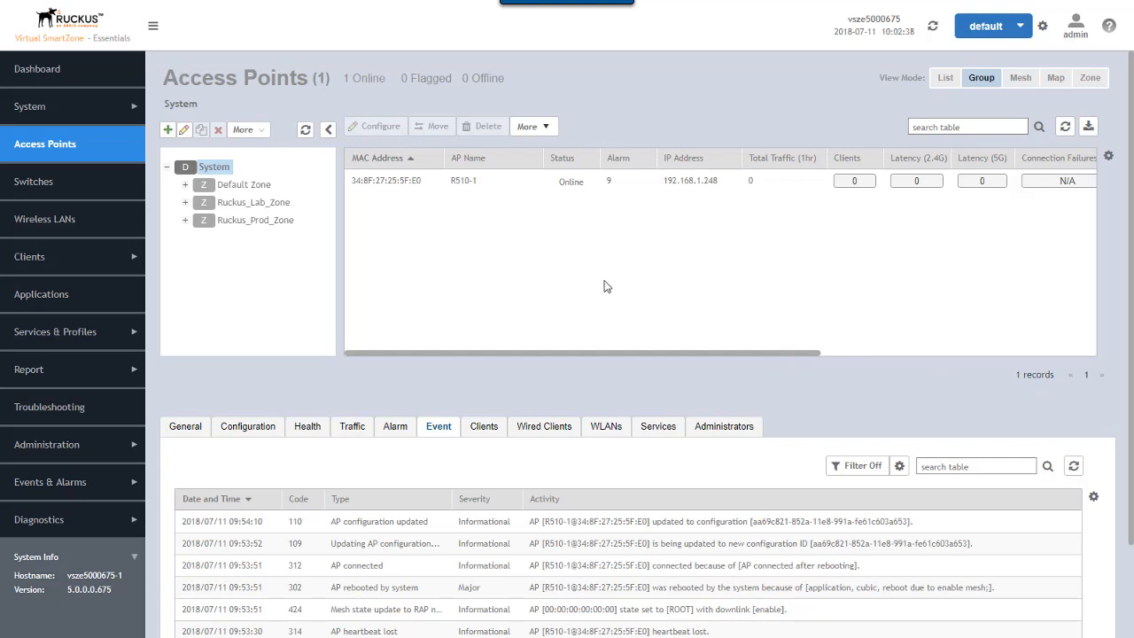
left_click(388, 186)
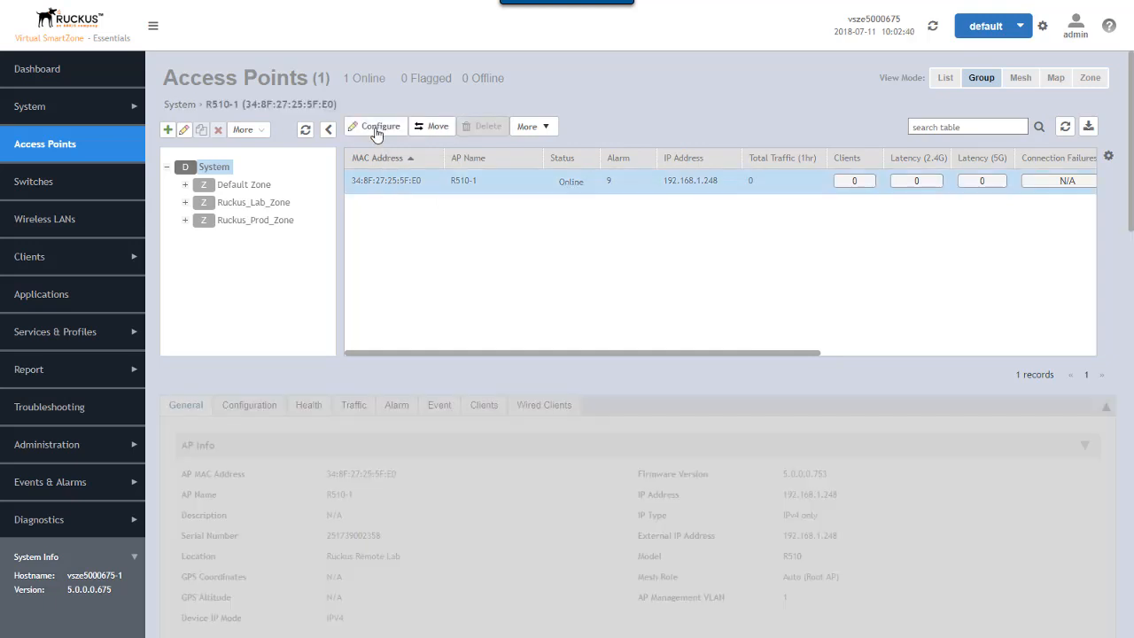
left_click(377, 131)
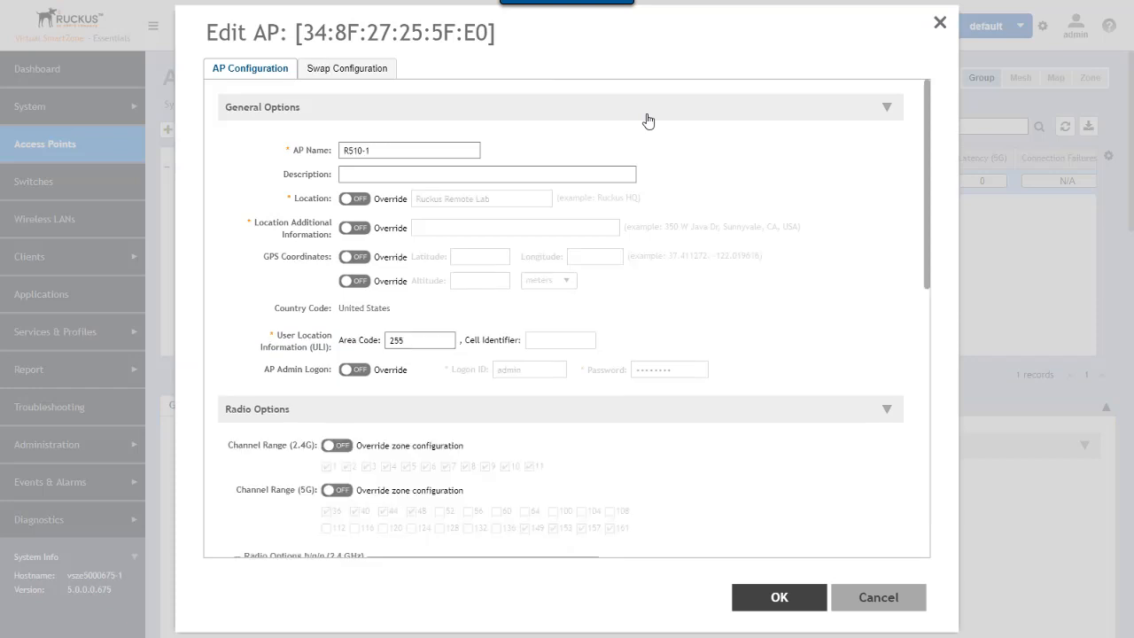
left_click(887, 110)
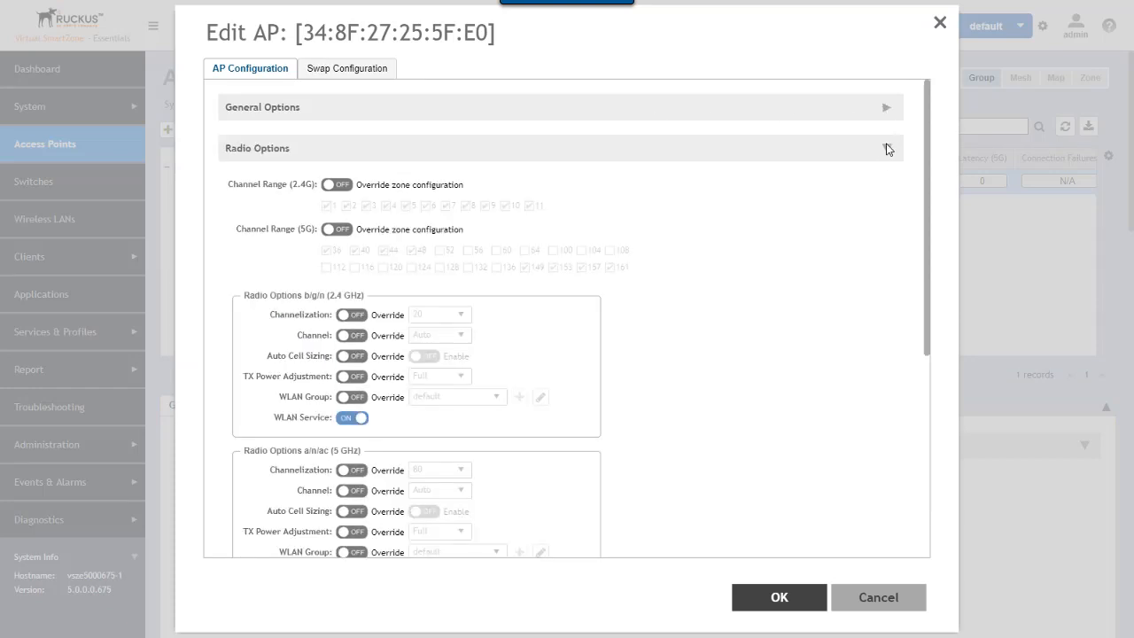
left_click(887, 148)
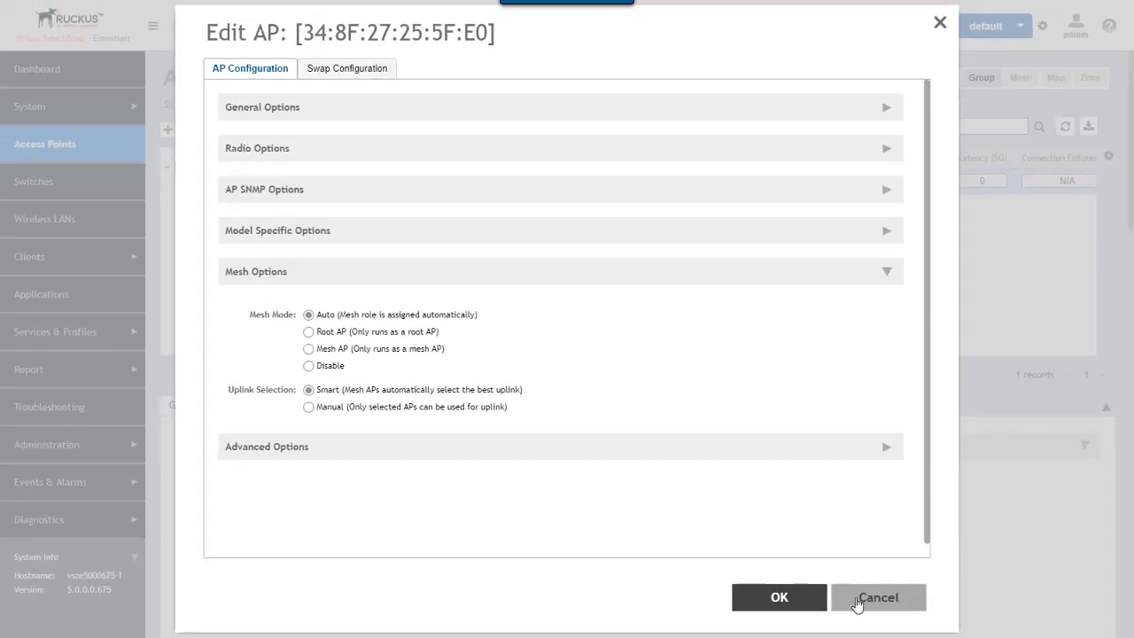
left_click(780, 597)
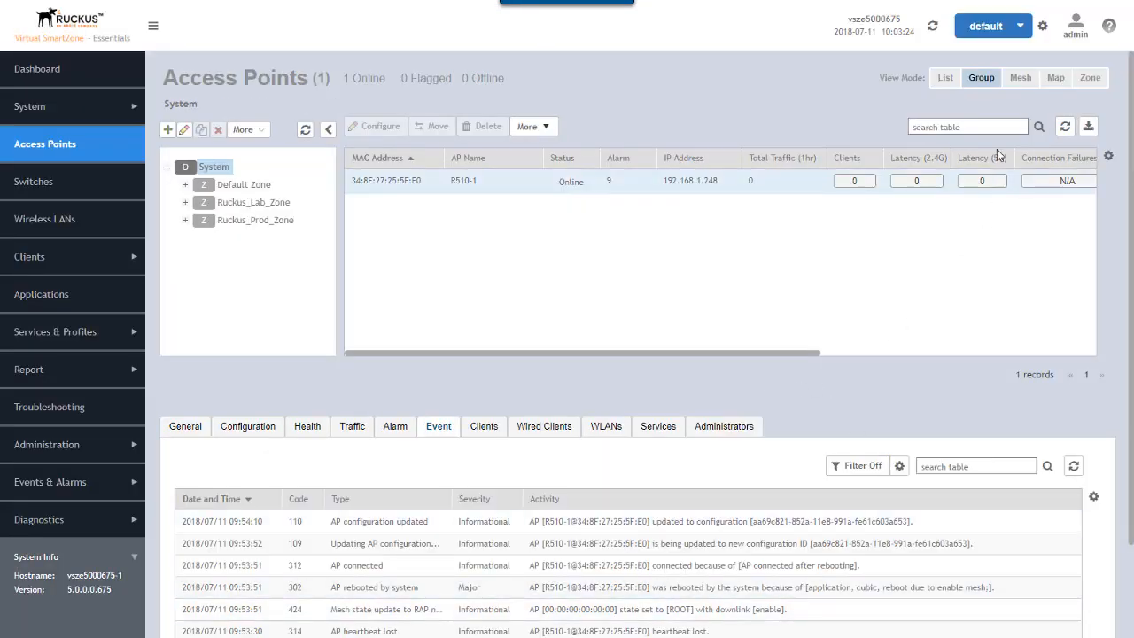
List the unapproved APs in the access points' mesh view and widen the Mesh Role column.
left_click(1021, 78)
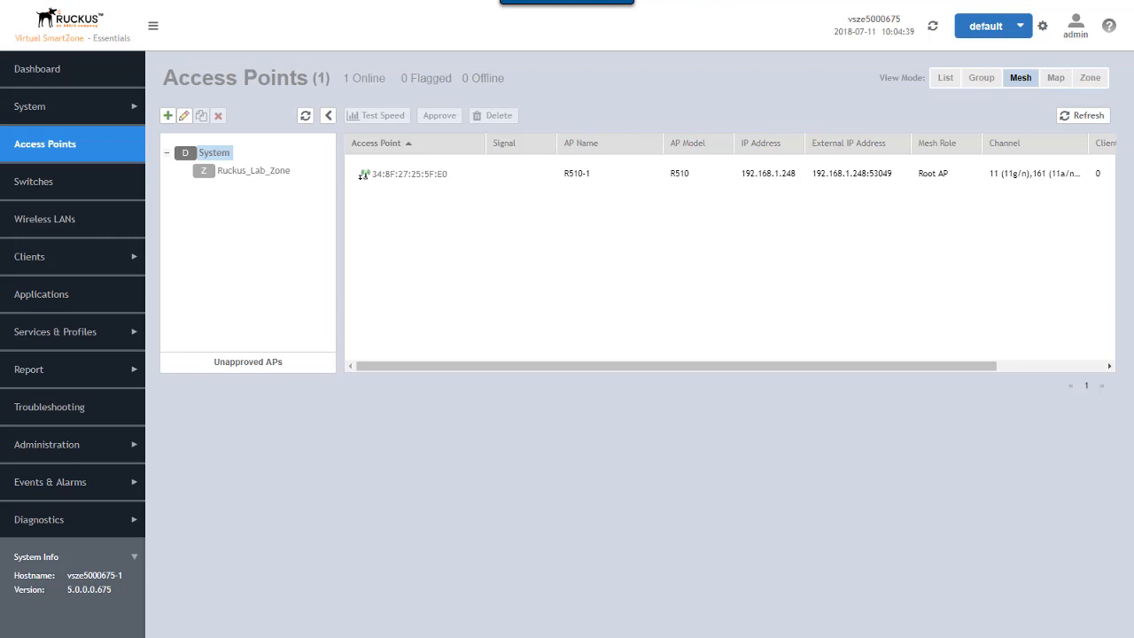
left_click(255, 170)
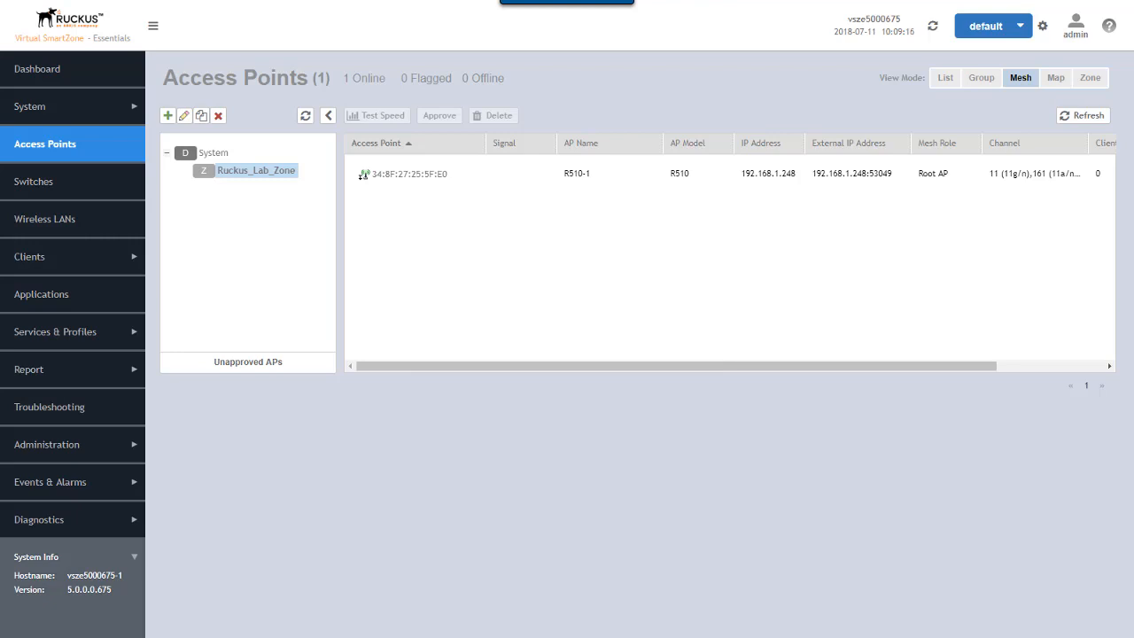
left_click(244, 363)
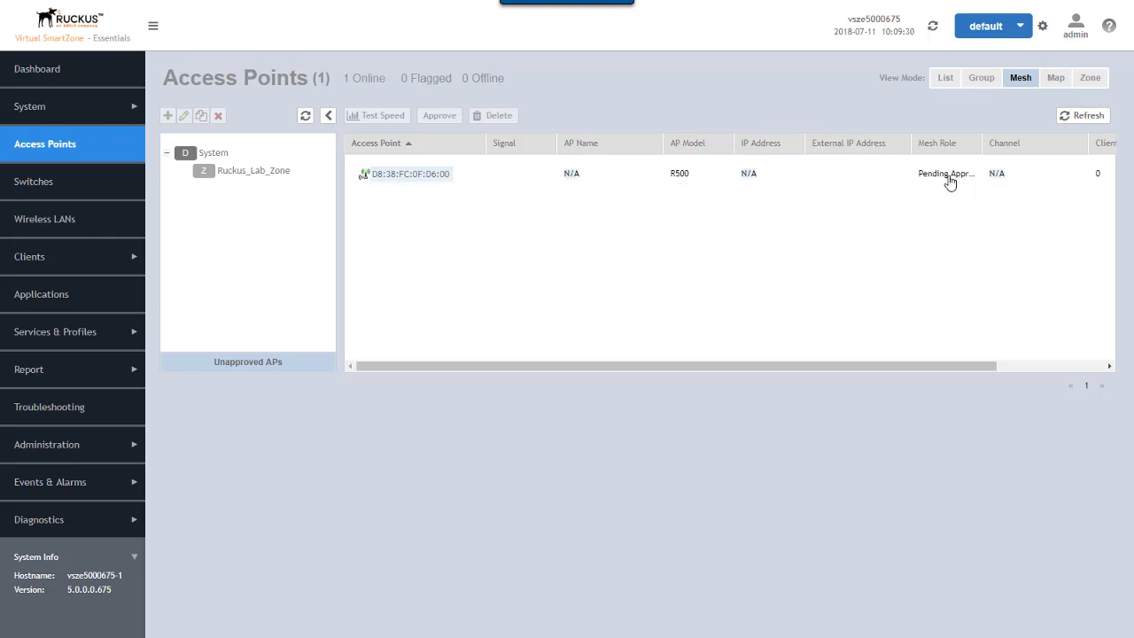
left_click_drag(987, 152, 1011, 157)
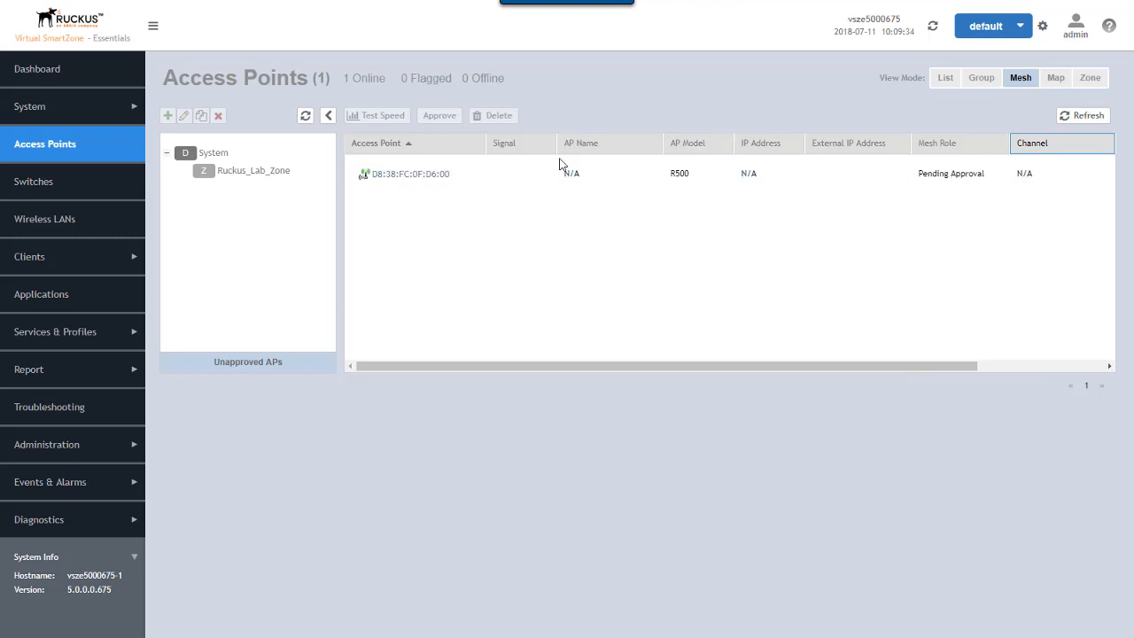
Approve the pending R500 mesh AP for Ruckus_Lab_Zone, entering 9241 as the last four digits of its serial number.
left_click(434, 175)
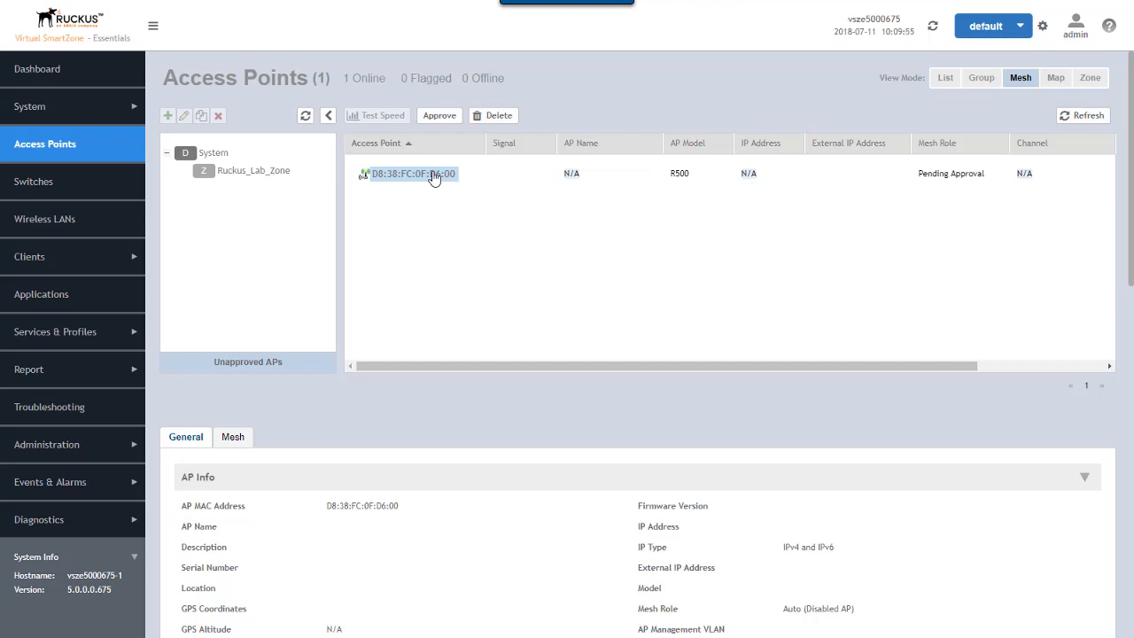
left_click(437, 116)
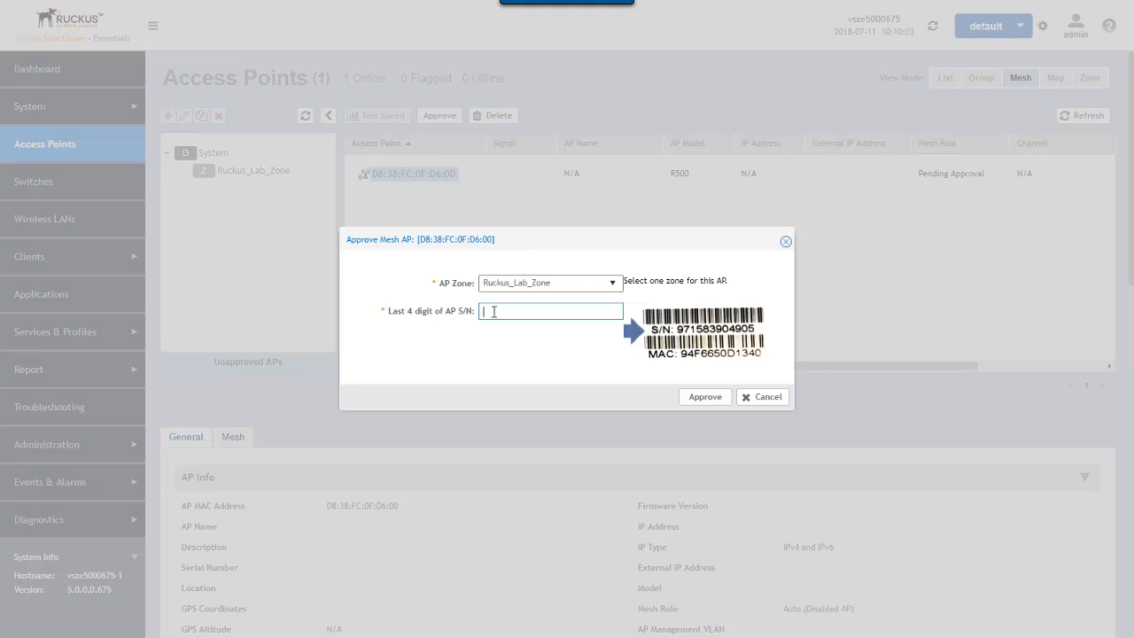
left_click(613, 284)
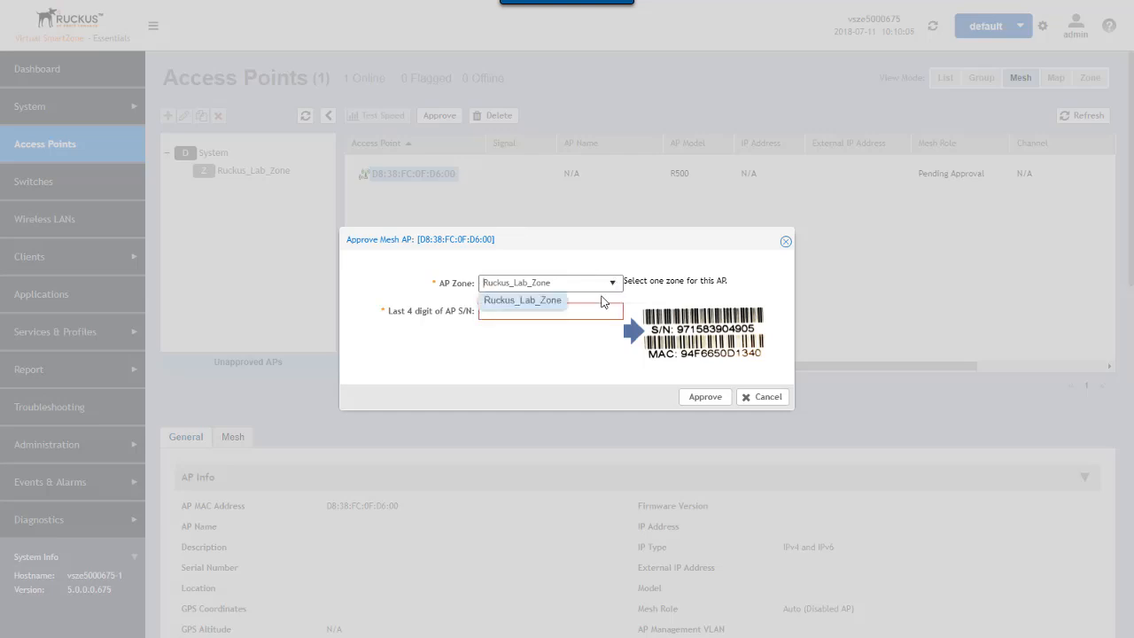
left_click(598, 309)
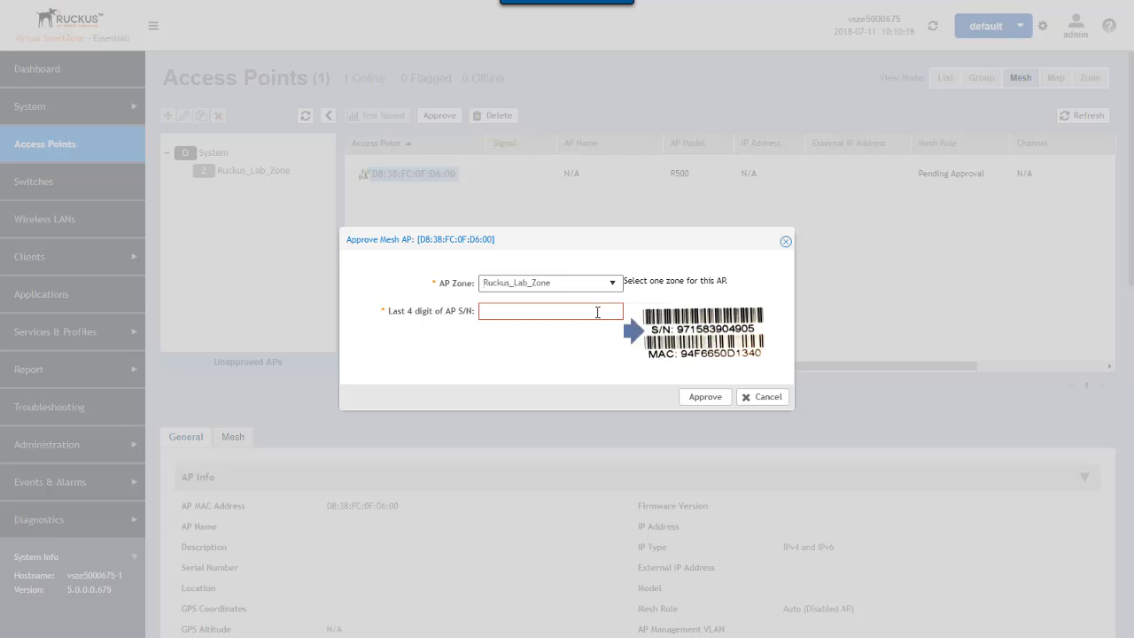
type("9241")
left_click(700, 398)
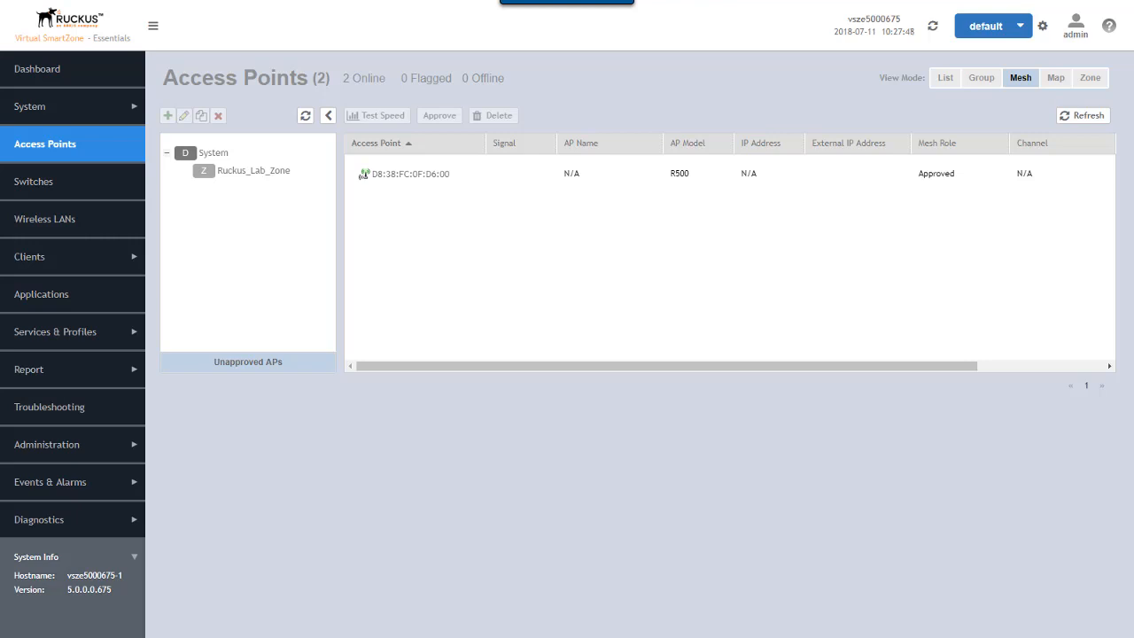
Inspect the System mesh topology and the general details of the R500 AP beneath R510-1.
left_click(212, 156)
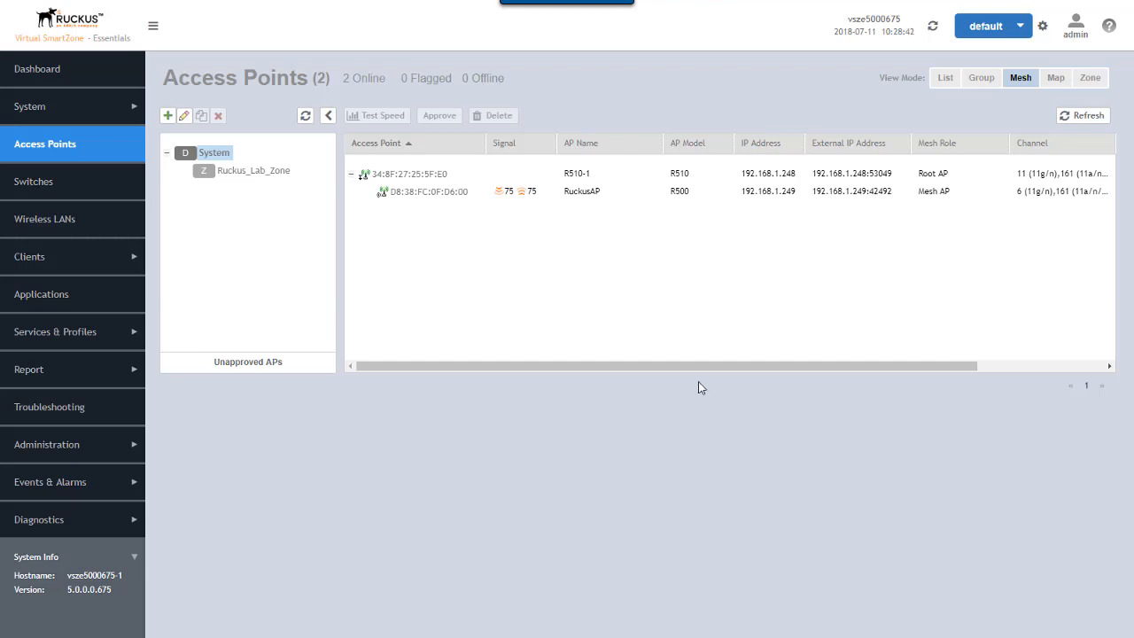
left_click(442, 196)
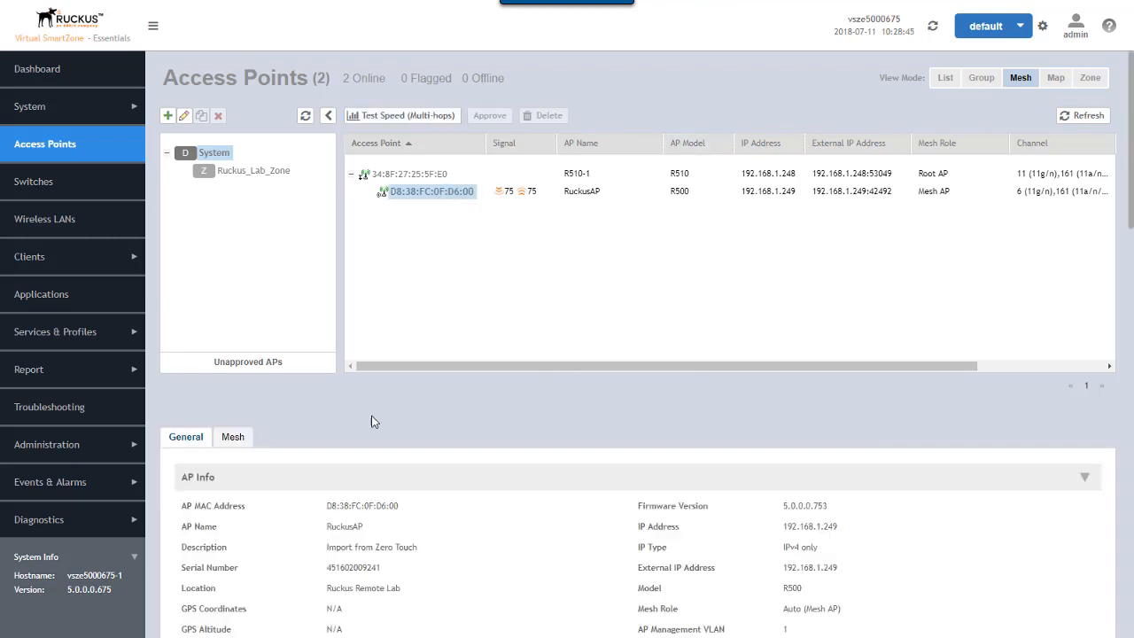
Examine RuckusAP's event log in the group view, from the older approval entries on page 4 forward to page 1.
left_click(986, 79)
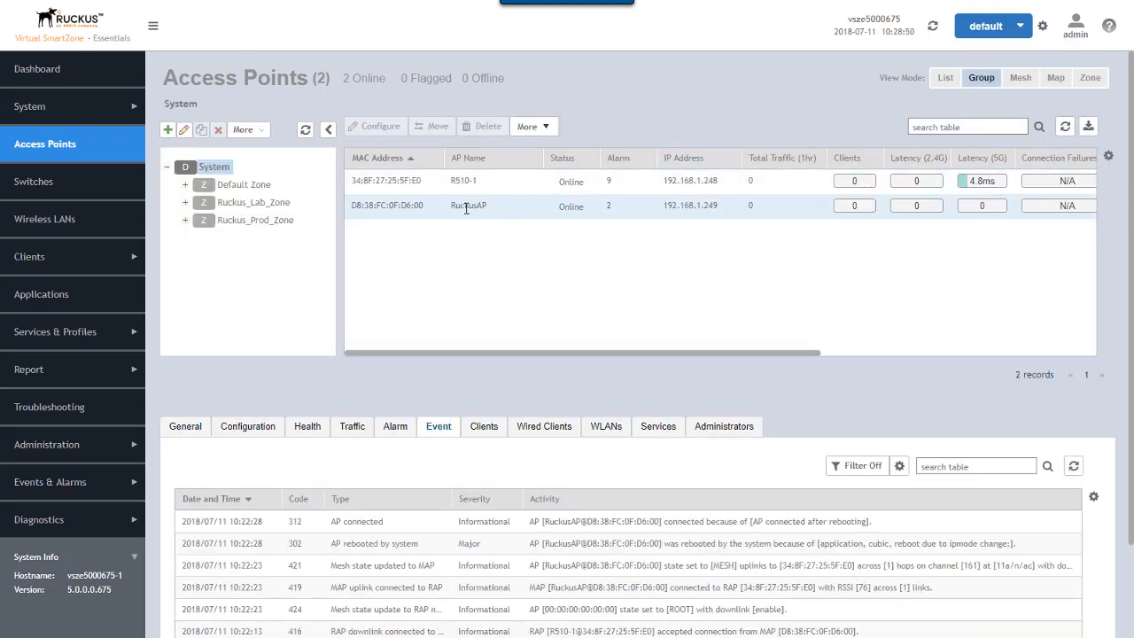
left_click(466, 207)
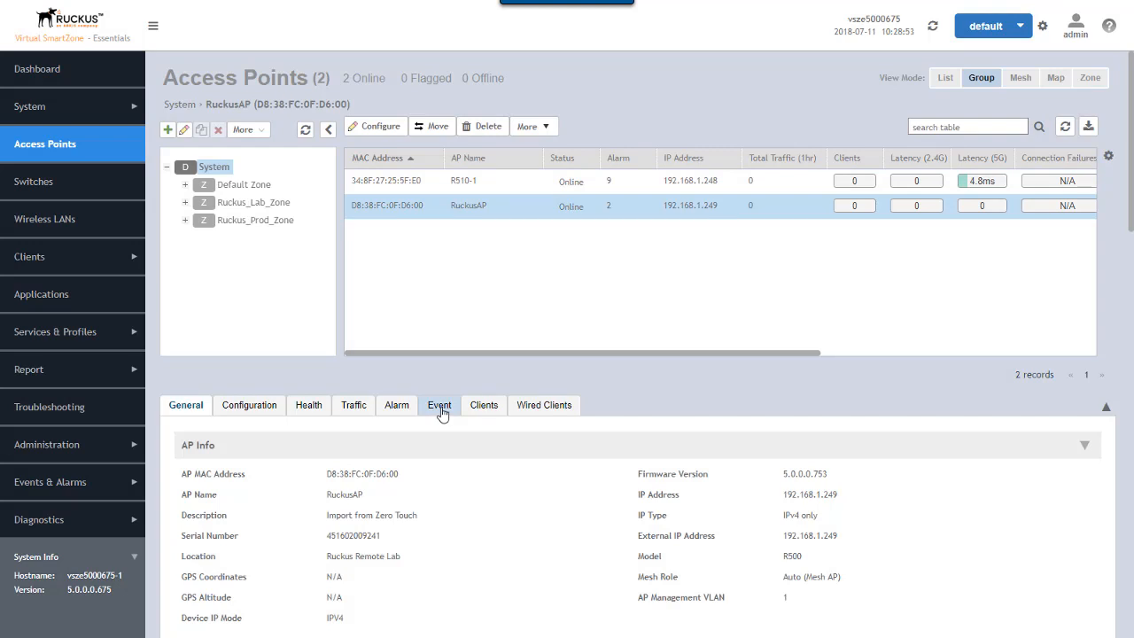
left_click(440, 407)
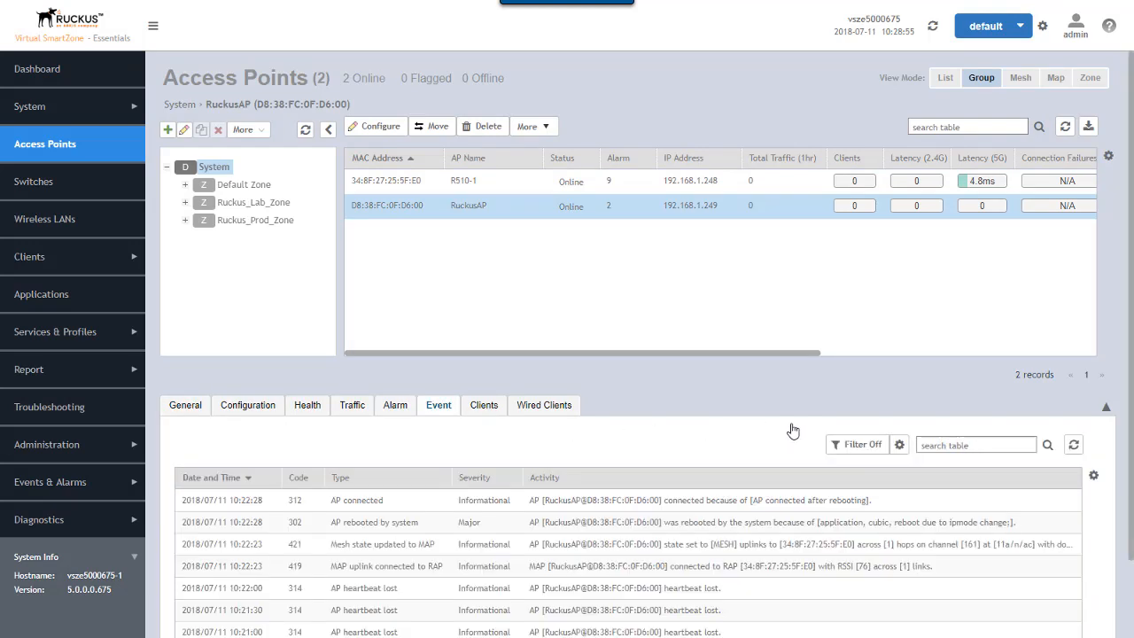
scroll(855, 528, "down", 1)
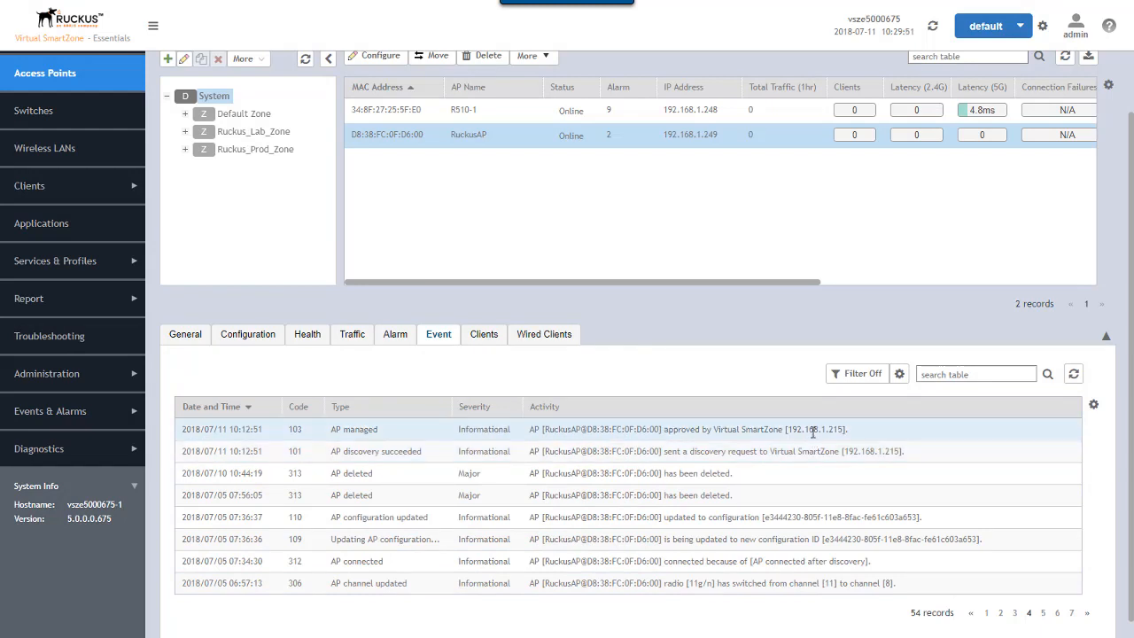
left_click(1015, 613)
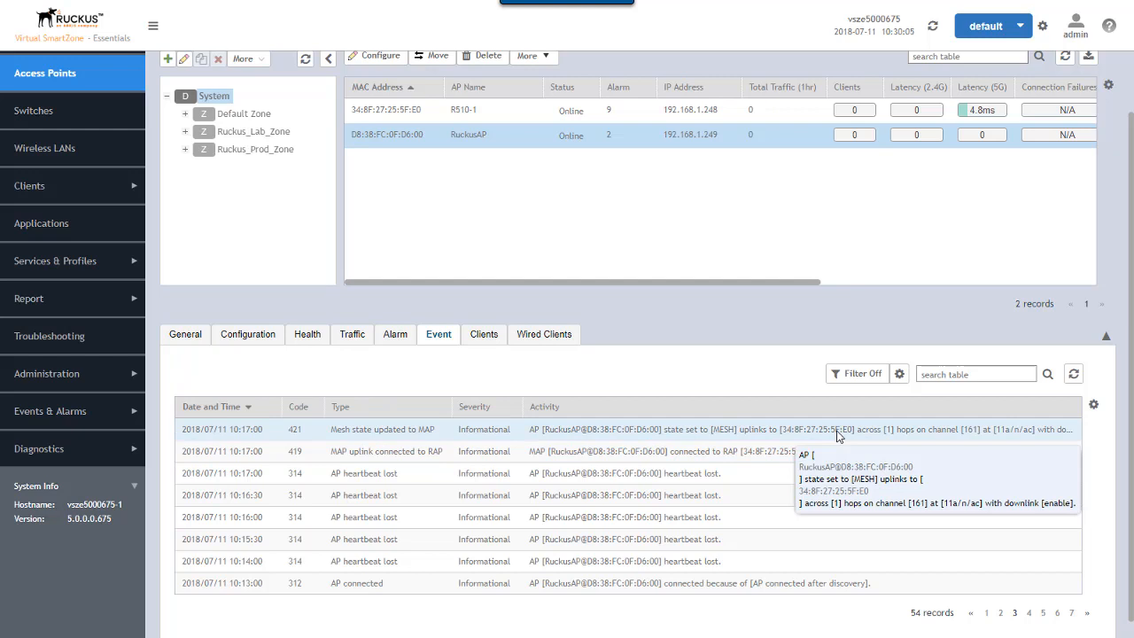
left_click(1002, 614)
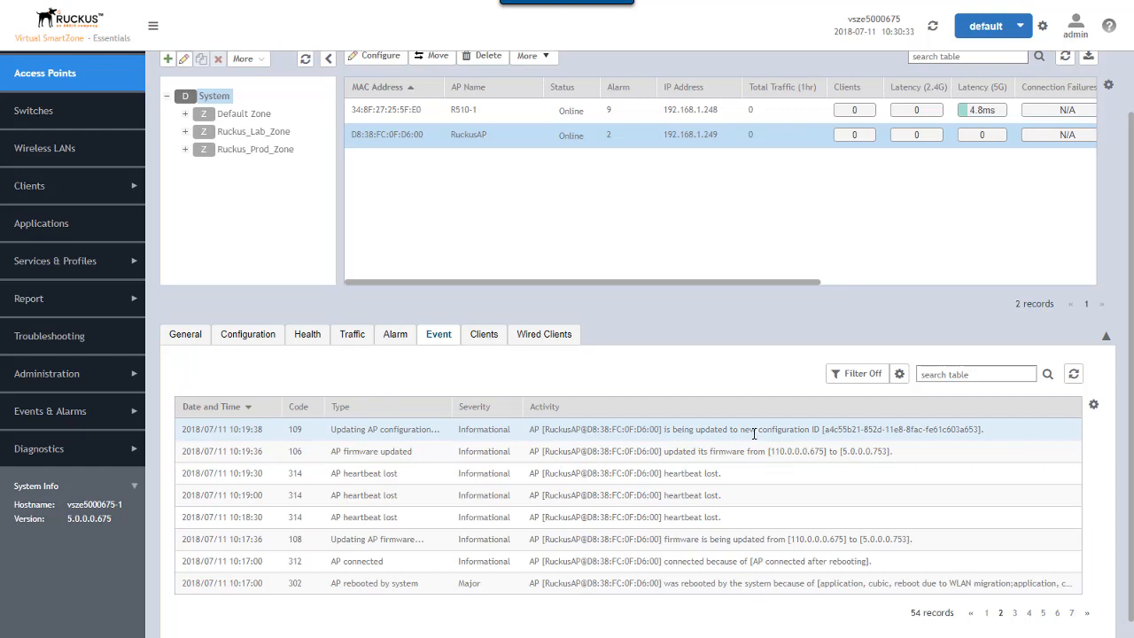
left_click(987, 614)
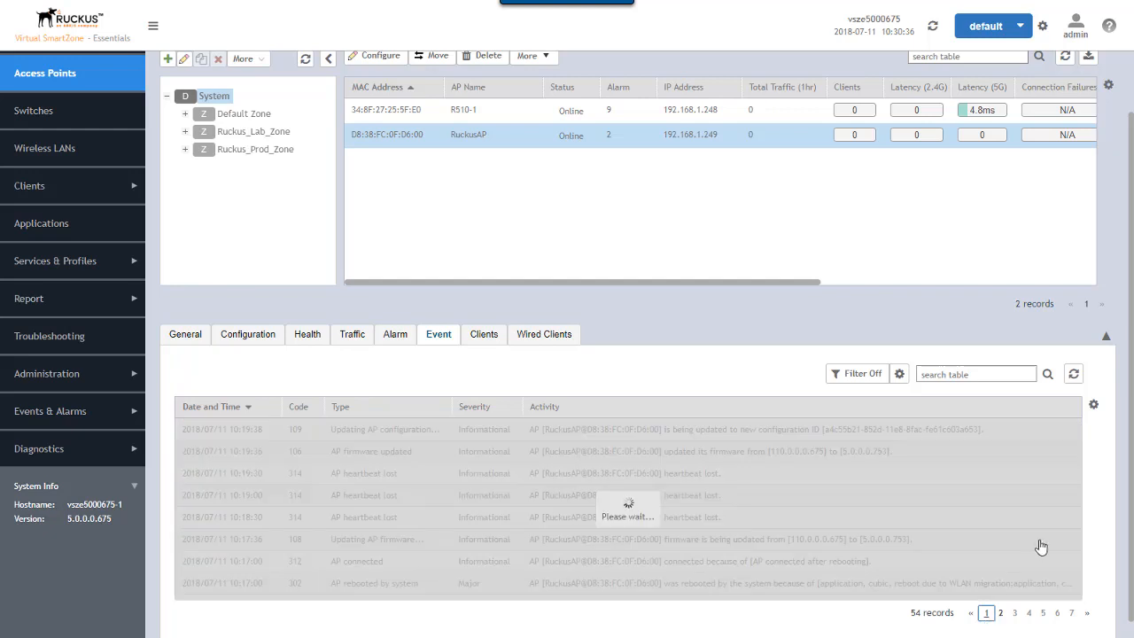